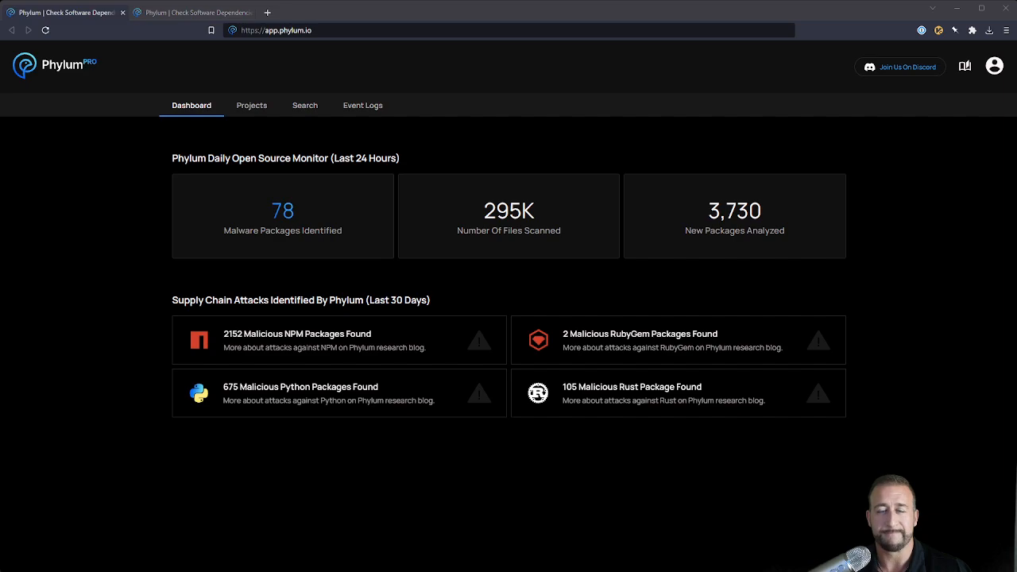
Step: Switch to the showcase3 project and review its package score histogram, dependency summary and dependencies list
left_click(195, 12)
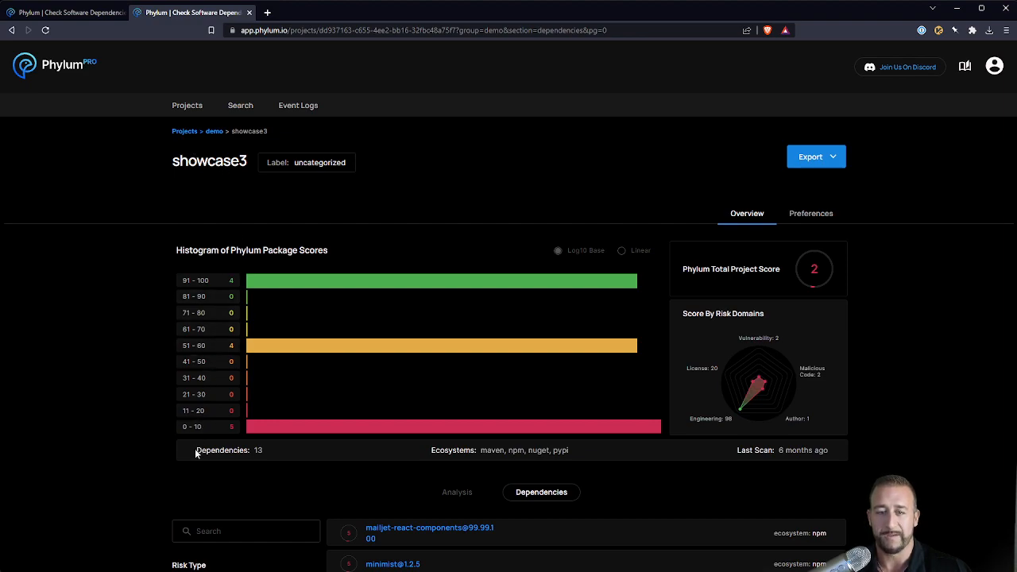
left_click_drag(206, 451, 268, 456)
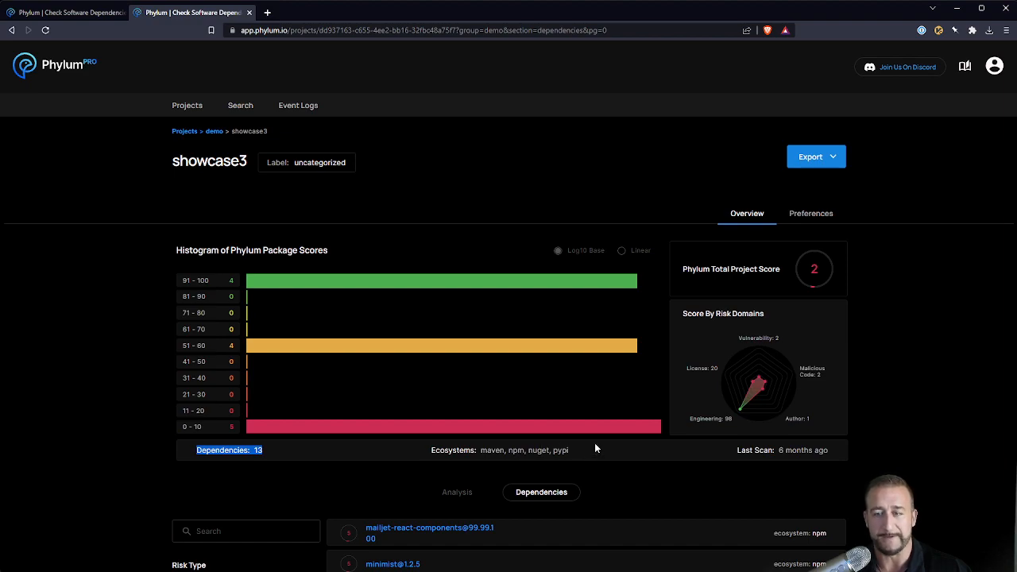
scroll(598, 445, "down", 3)
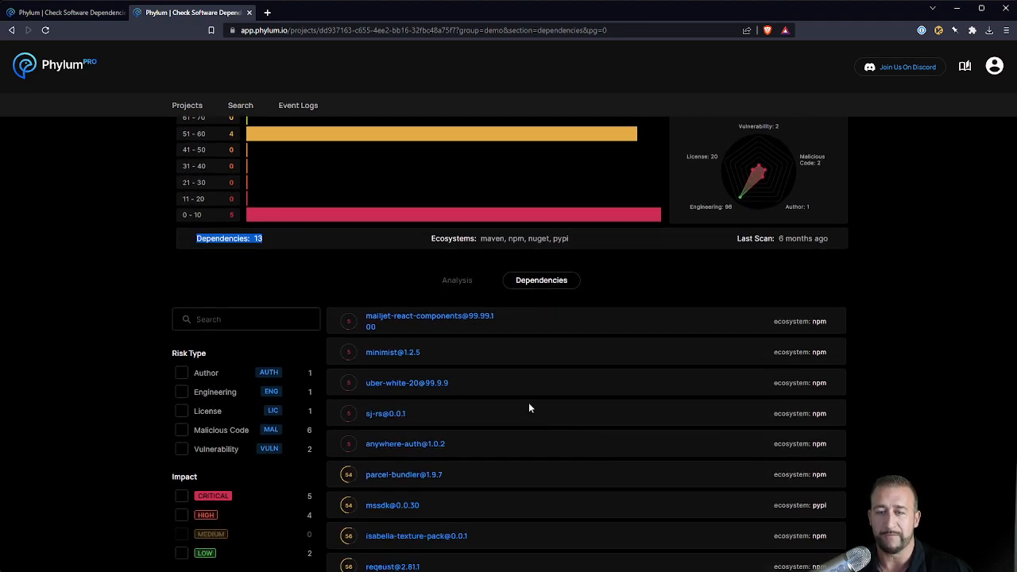
middle_click(403, 319)
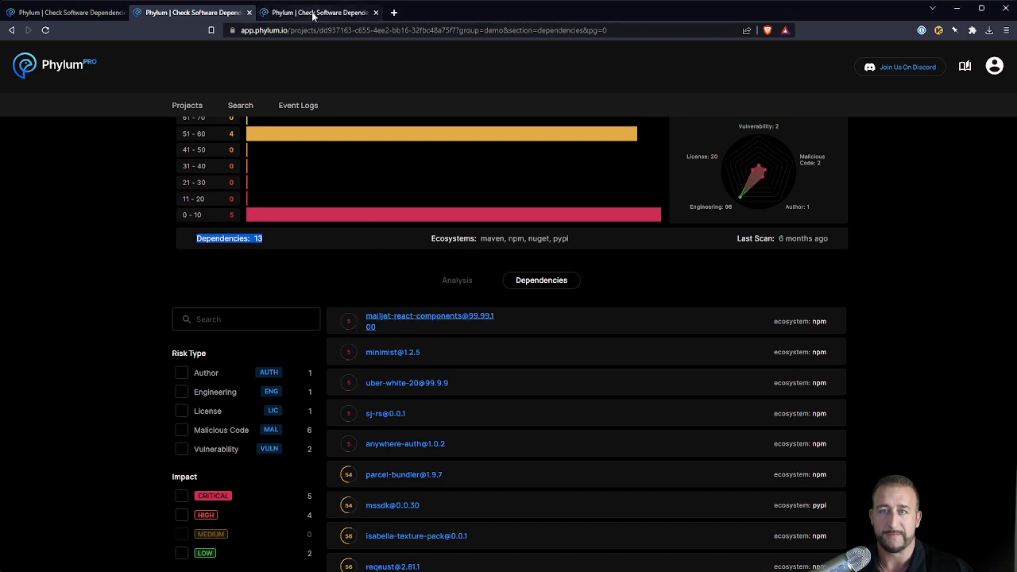
left_click(318, 12)
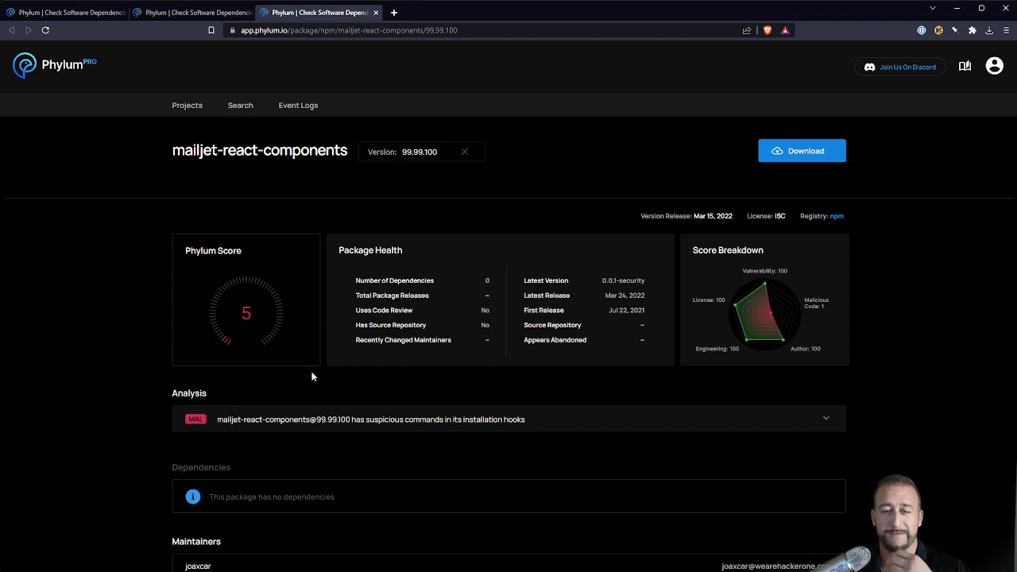
left_click(410, 423)
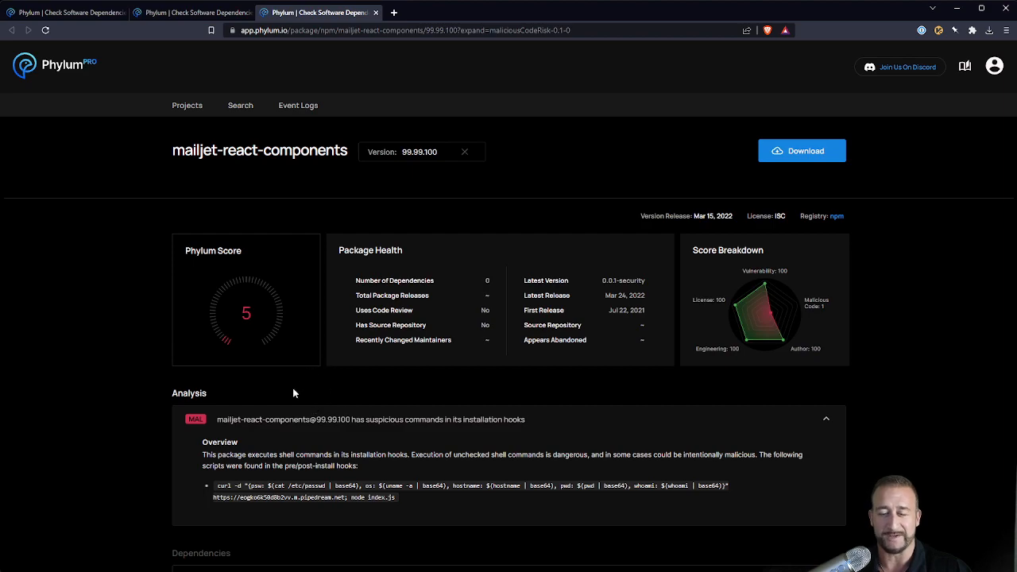
Step: Return to the showcase3 project and display its Analysis issues alongside the risk type filters
left_click(221, 17)
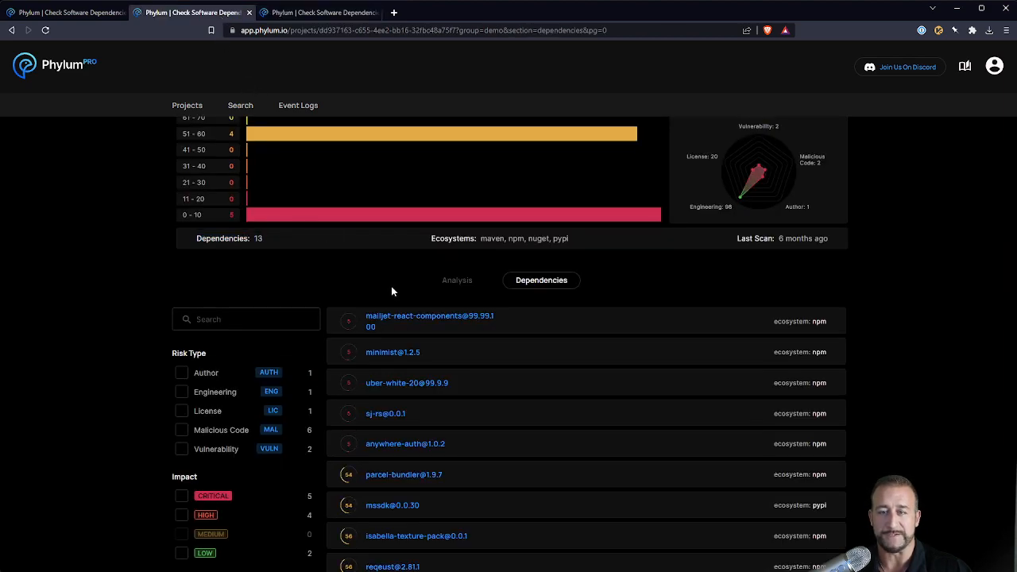
left_click(456, 281)
scroll(543, 295, "up", 2)
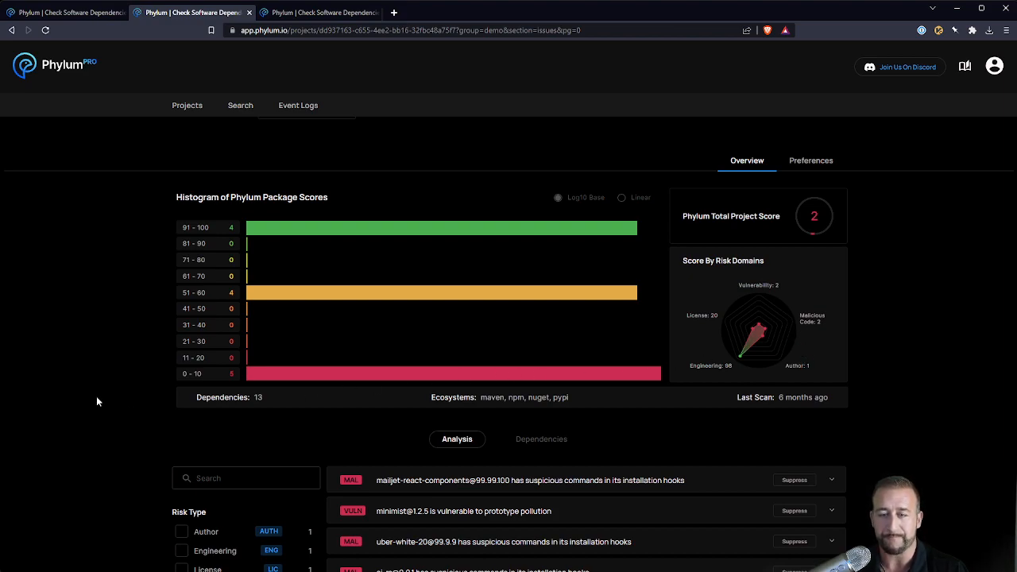
scroll(96, 401, "down", 2)
scroll(111, 425, "down", 1)
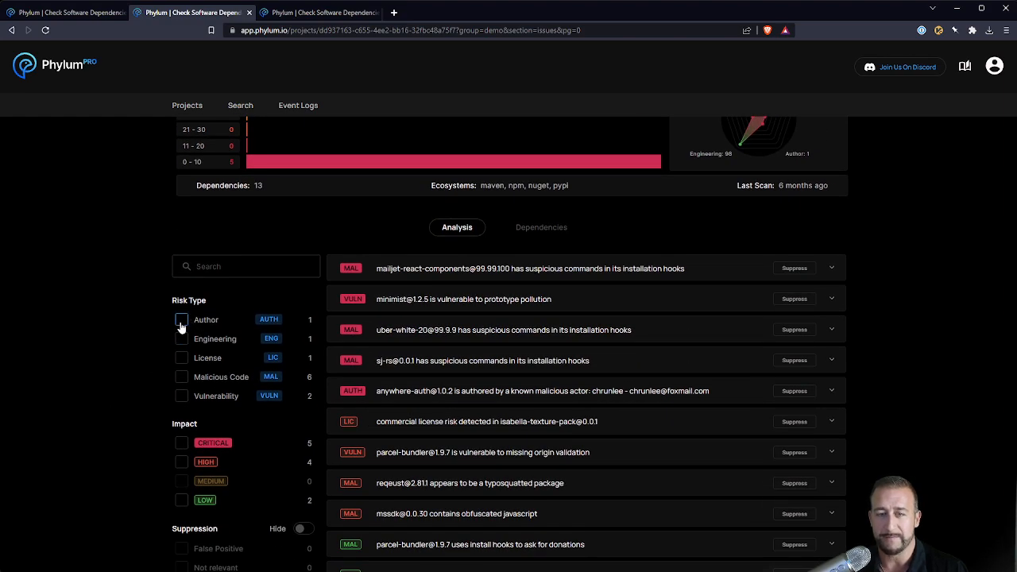
Step: Filter the issues by Author, Engineering, License, Malicious Code and Vulnerability in turn, clearing each filter after viewing its results
left_click(182, 320)
left_click(182, 321)
left_click(182, 339)
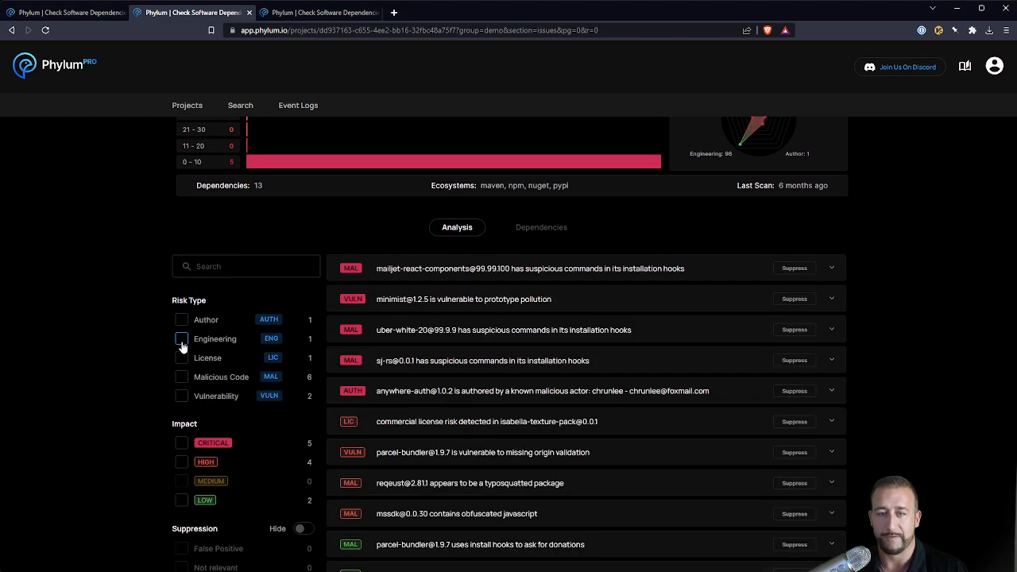
left_click(182, 340)
left_click(182, 357)
left_click(183, 359)
left_click(182, 378)
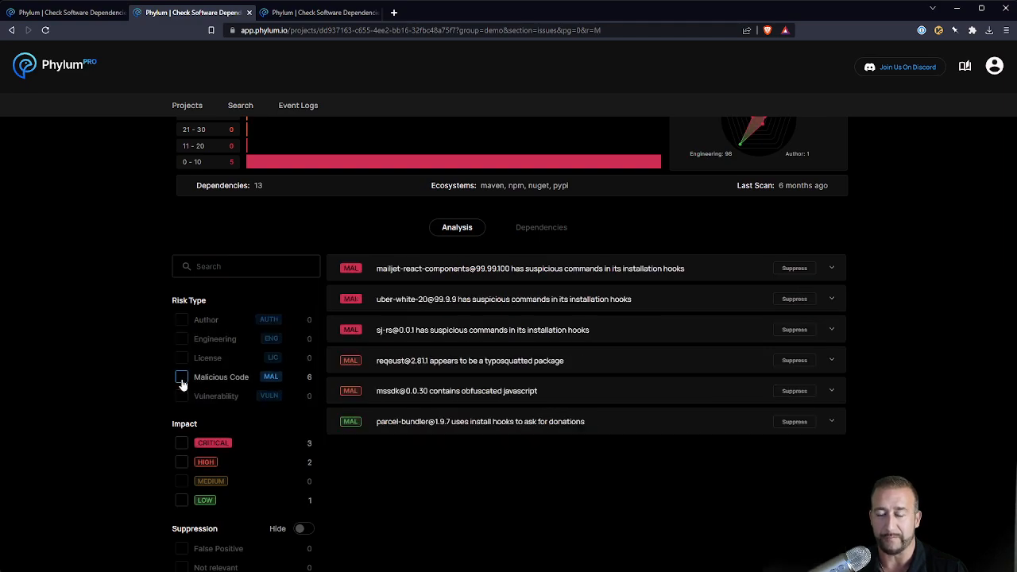
left_click(182, 378)
left_click(182, 395)
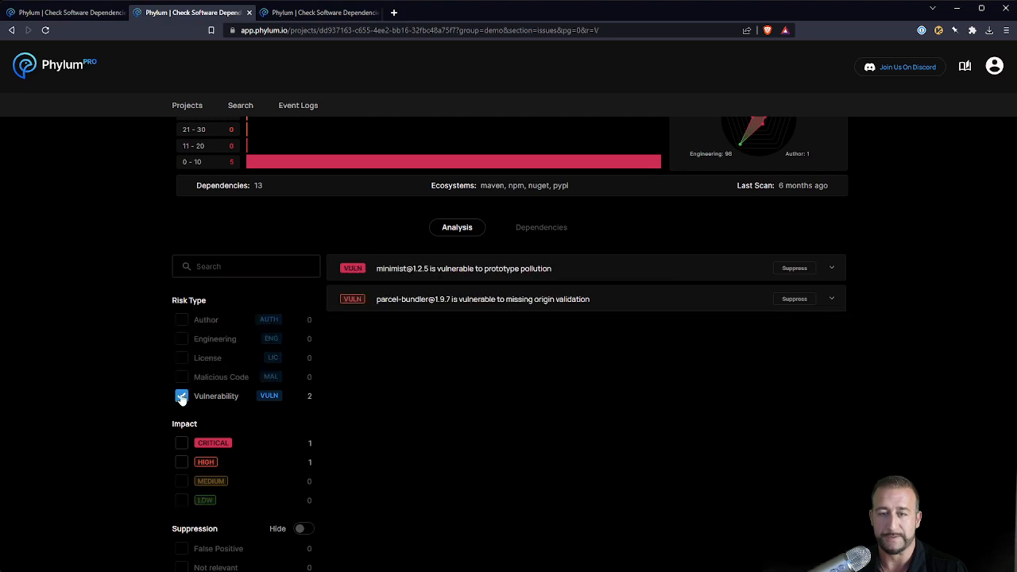
left_click(182, 397)
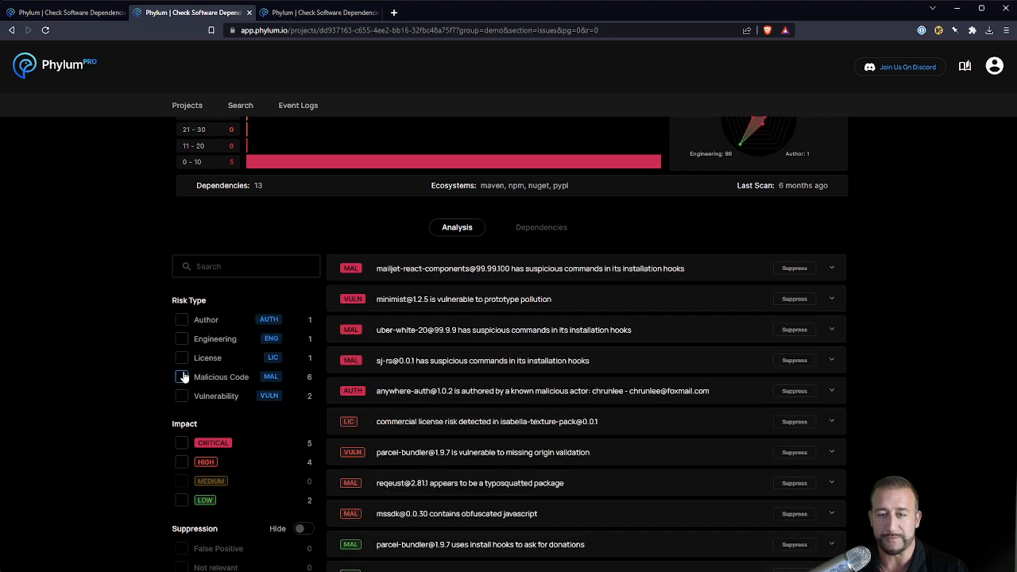
left_click(181, 397)
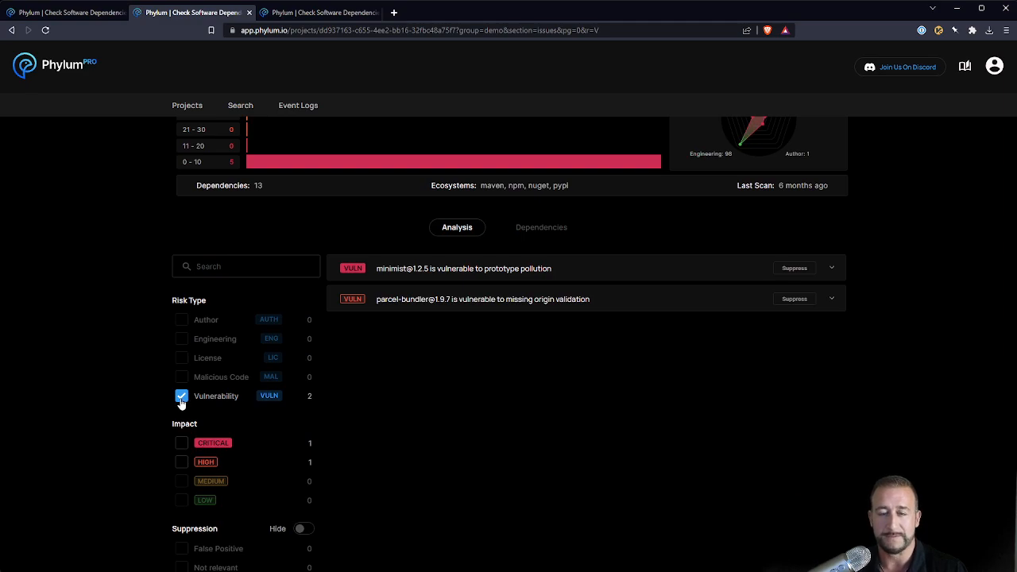
left_click(182, 398)
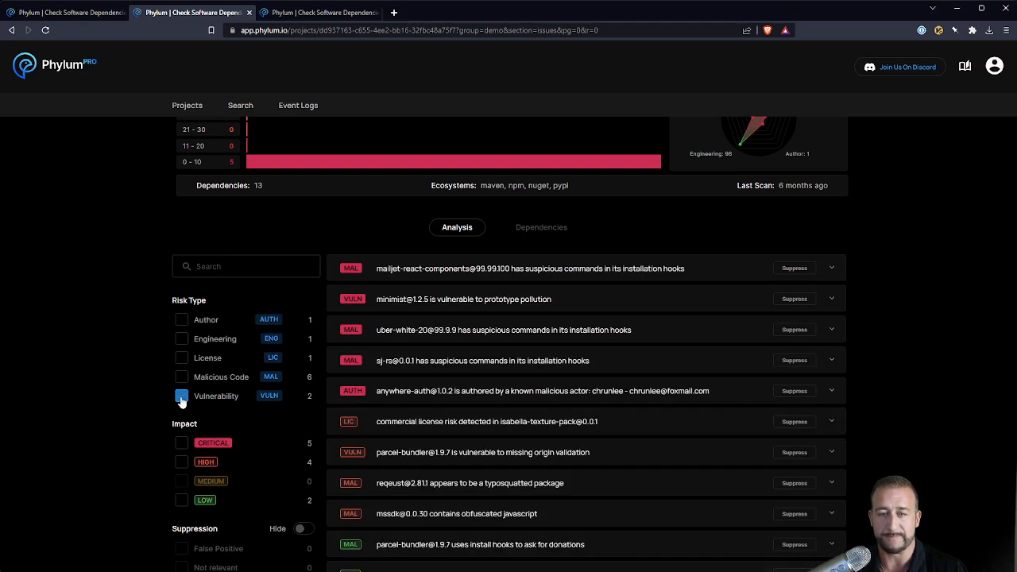
left_click(181, 362)
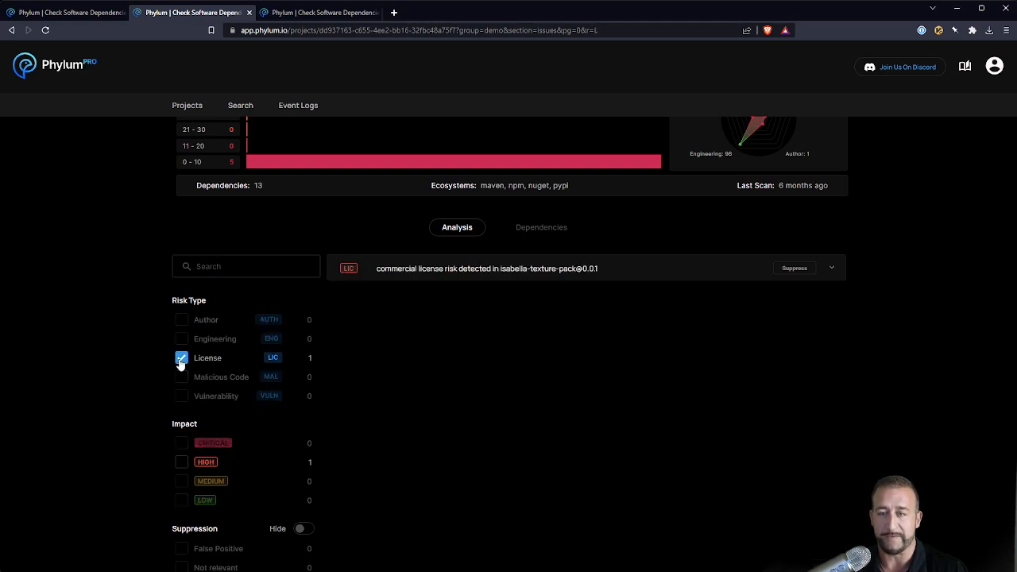
left_click(463, 278)
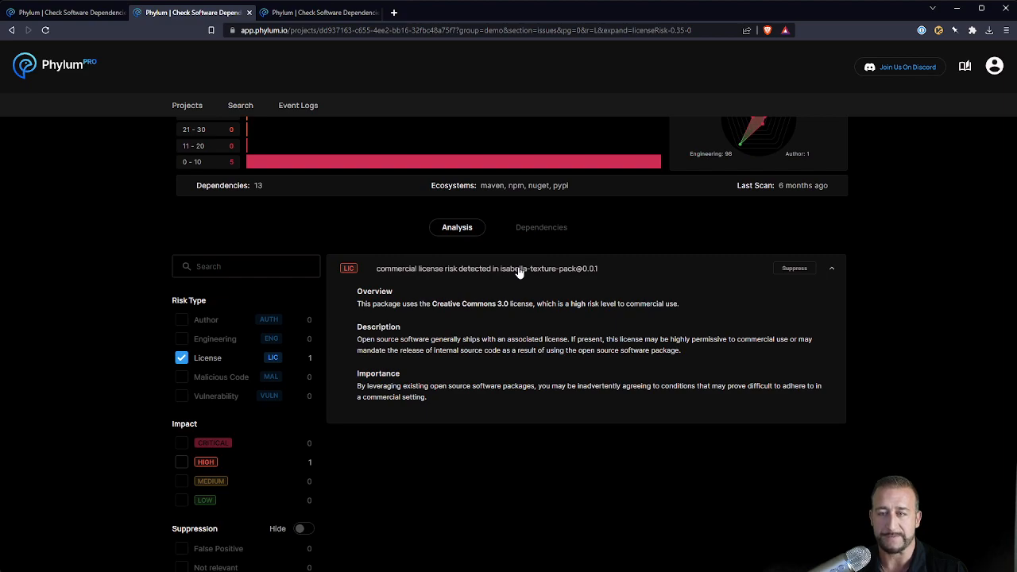
left_click(181, 359)
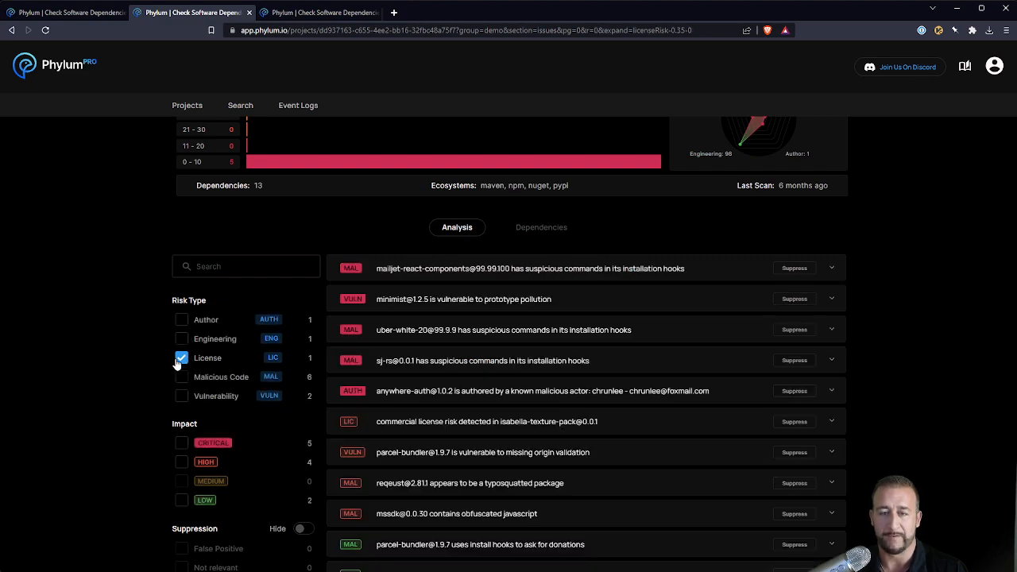
Step: Toggle the Malicious Code and Author risk type filters, leaving the issues filtered by Malicious Code only
left_click(183, 378)
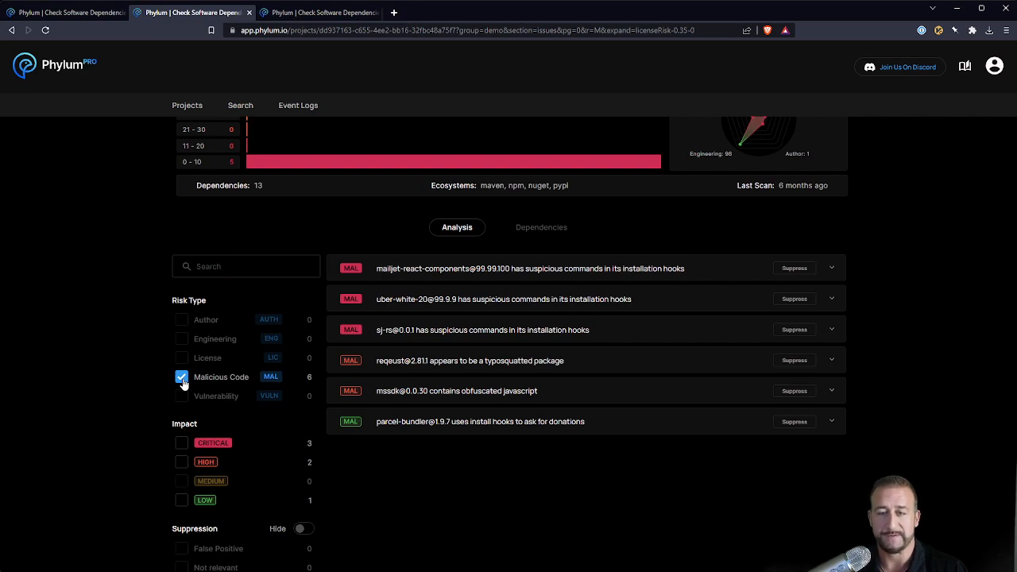
left_click(181, 377)
left_click(181, 319)
left_click(181, 319)
left_click(183, 378)
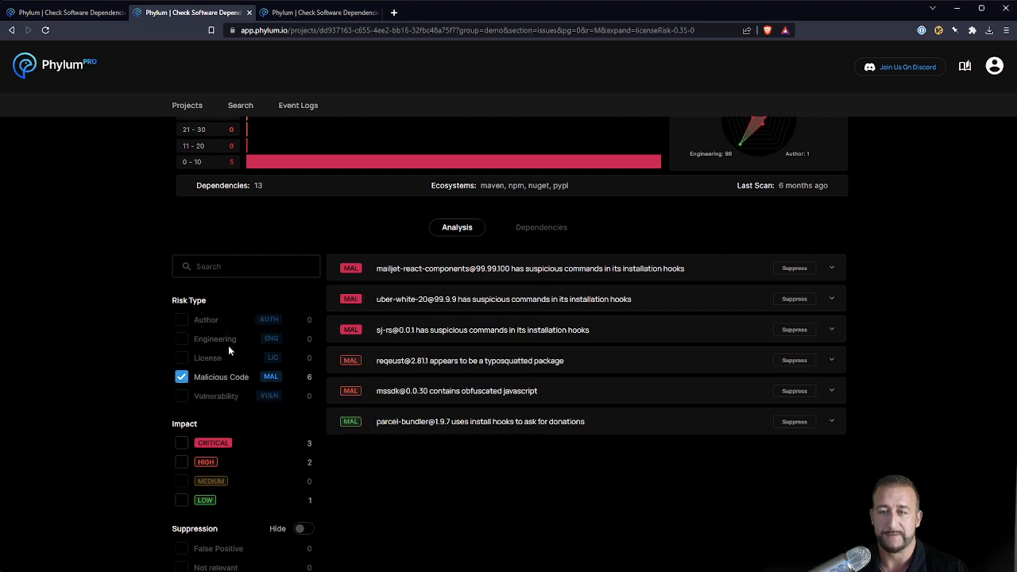
Step: Read the malicious code findings for mailjet-react-components, sj-rs and the typosquatted reqeust package, collapsing the last one
left_click(518, 274)
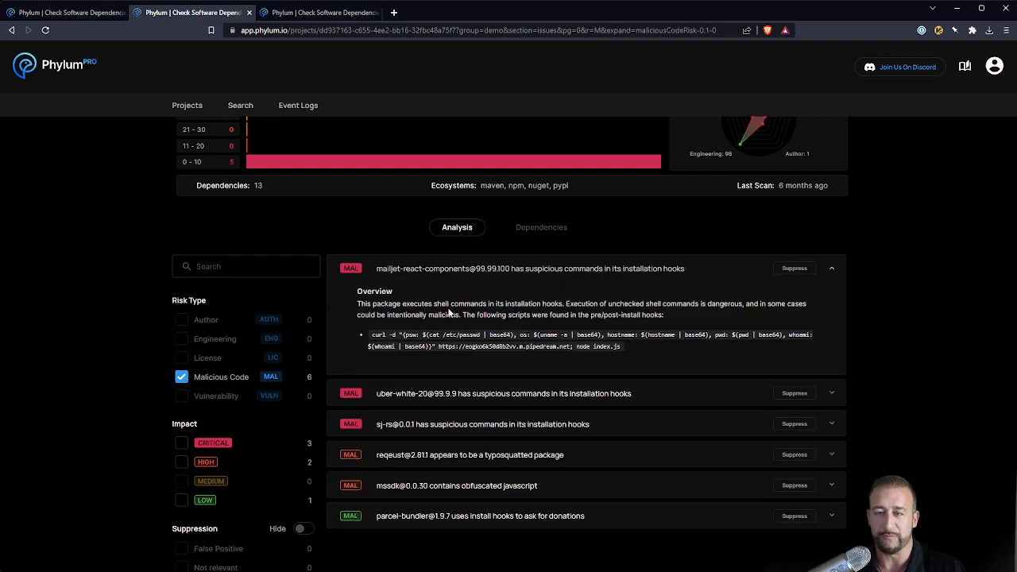
left_click(478, 424)
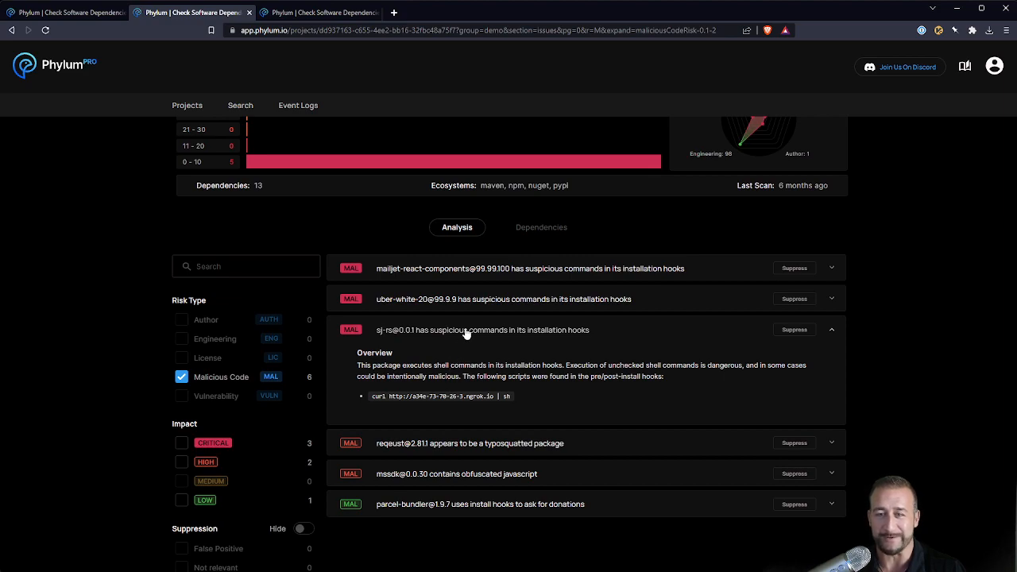
left_click(467, 451)
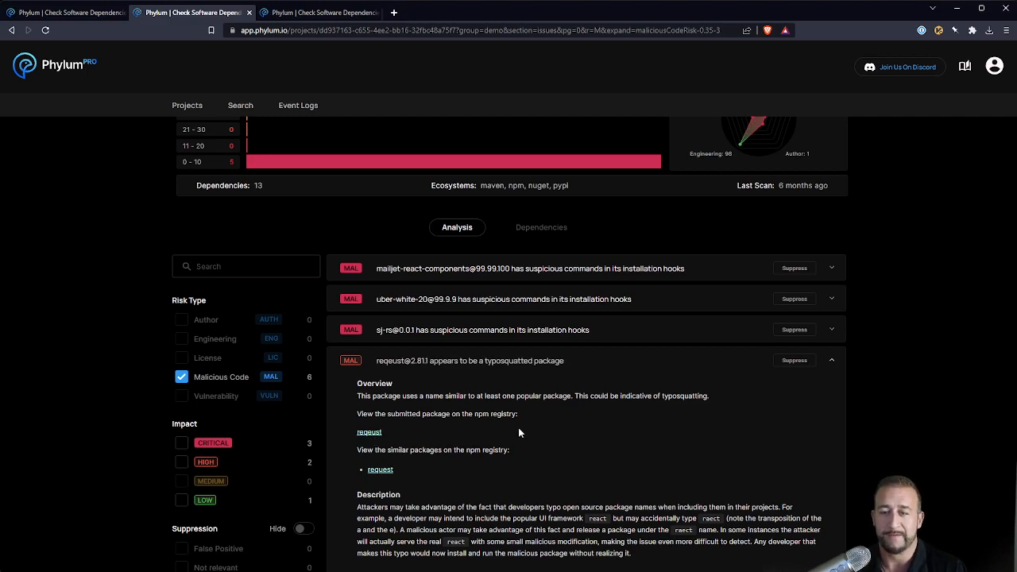
scroll(522, 462, "down", 2)
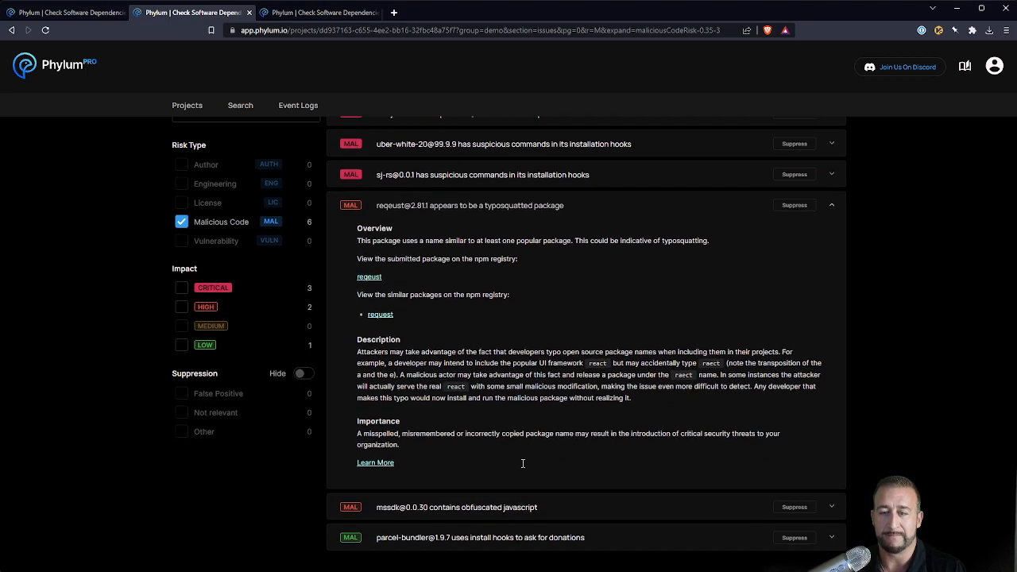
left_click(463, 208)
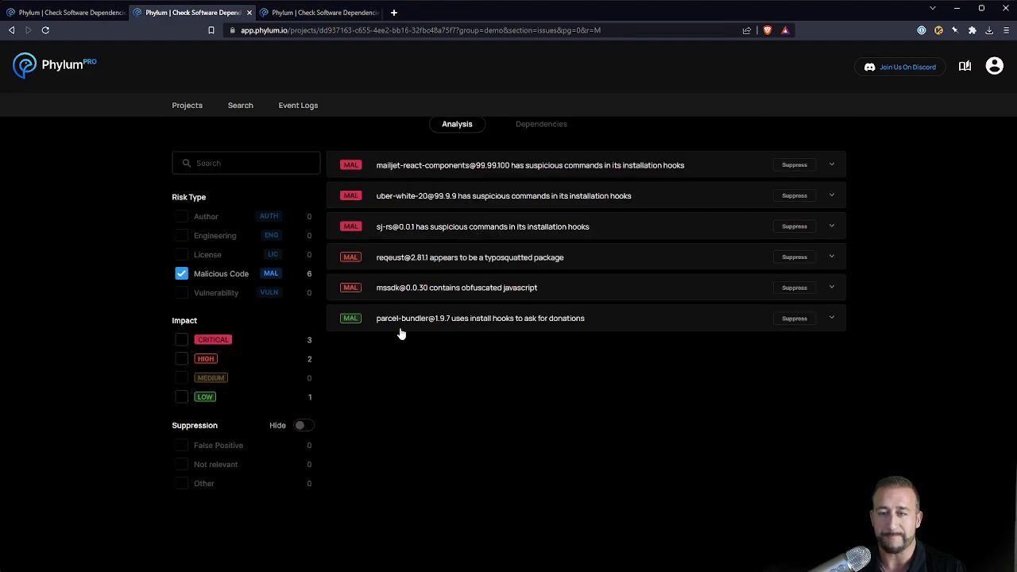
left_click(181, 274)
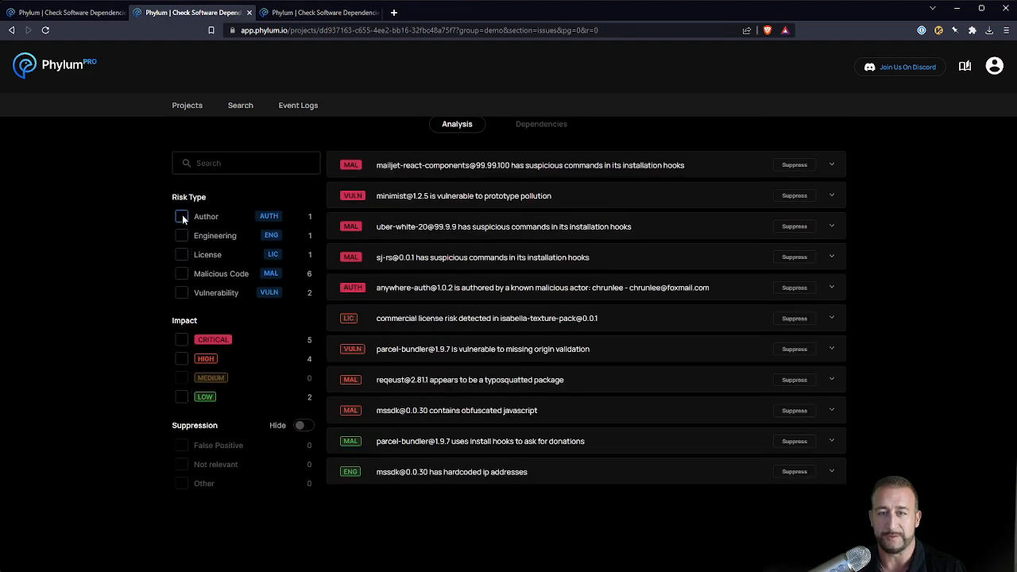
left_click(181, 216)
left_click(545, 168)
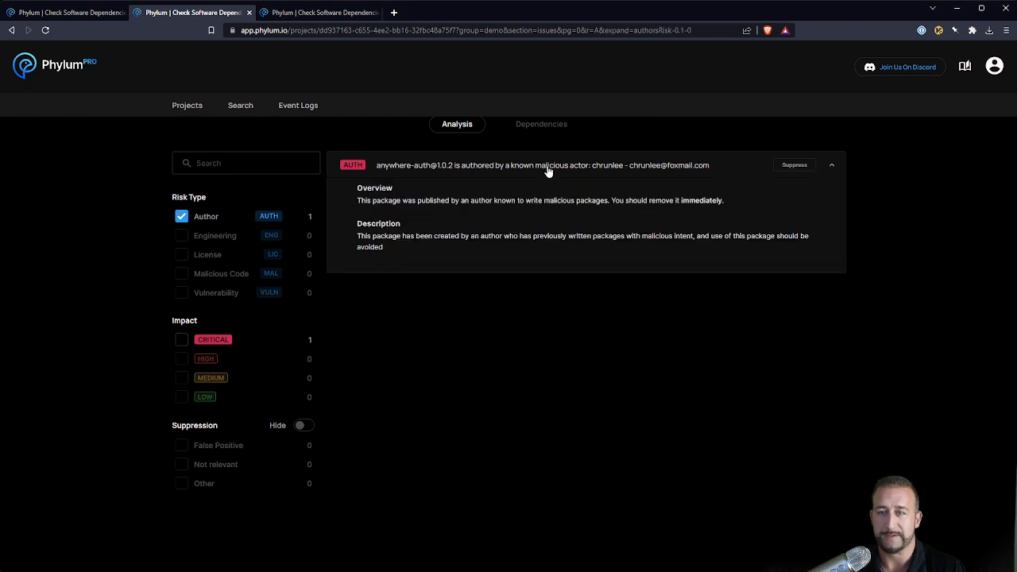
scroll(530, 212, "up", 1)
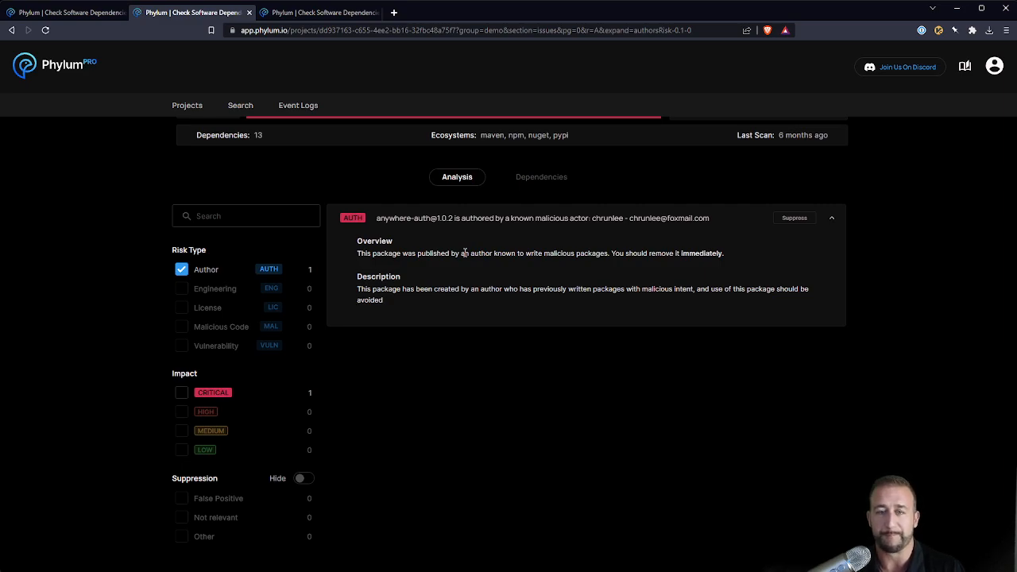
left_click(182, 270)
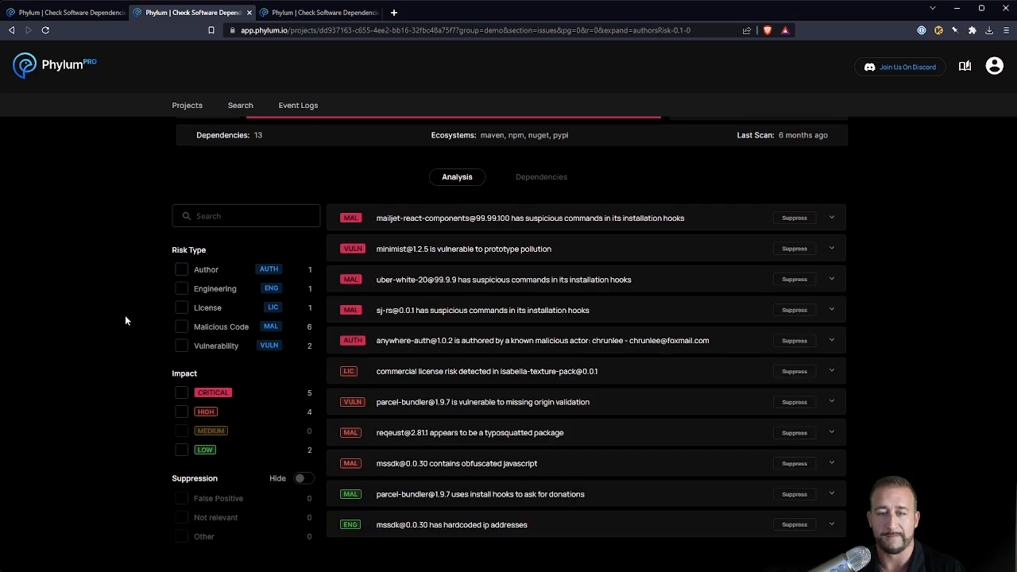
Step: View the project's policy preferences and follow the linked policy documentation through to the Policy Basics page
scroll(409, 324, "up", 3)
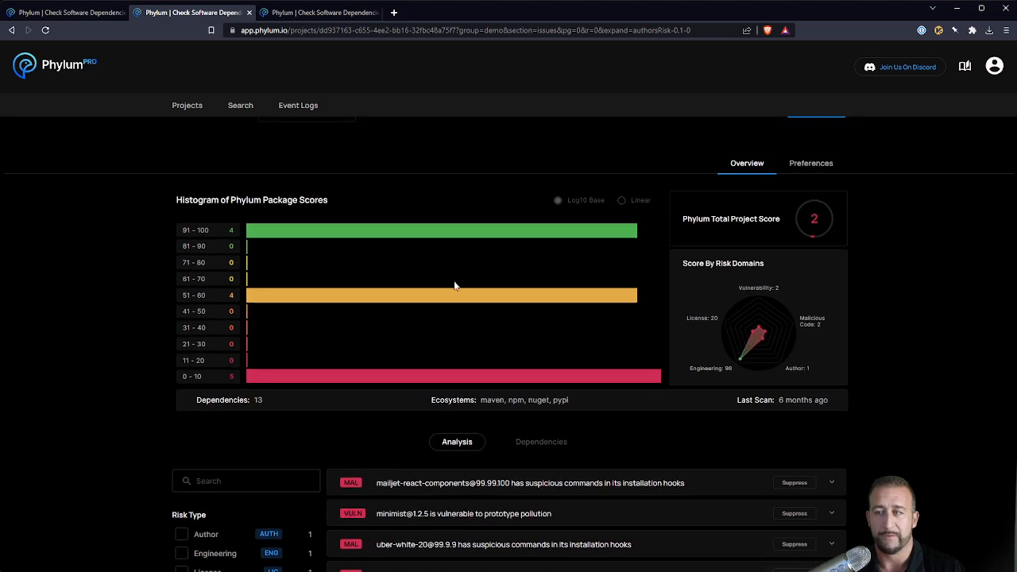
left_click(809, 165)
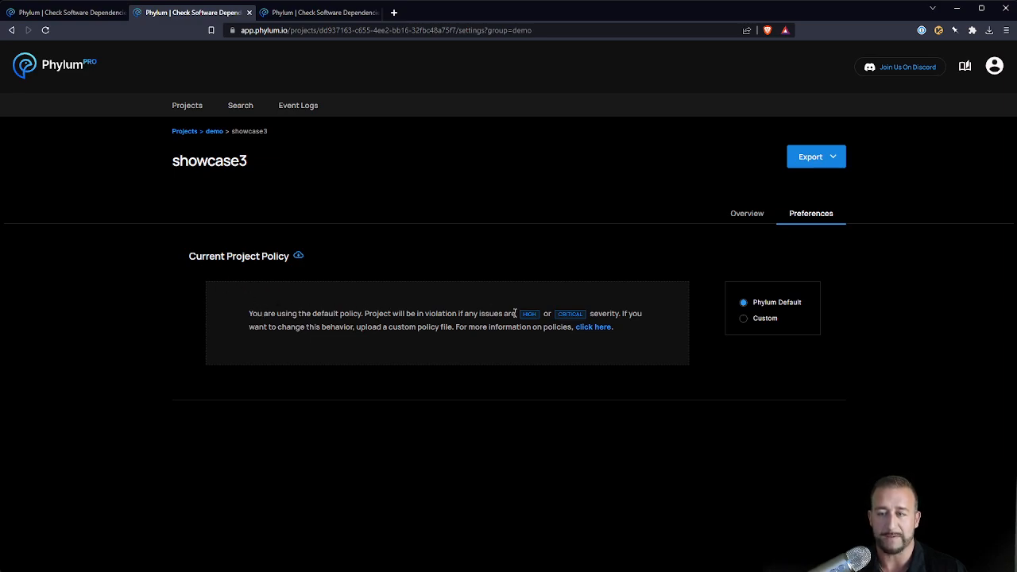
left_click(592, 328)
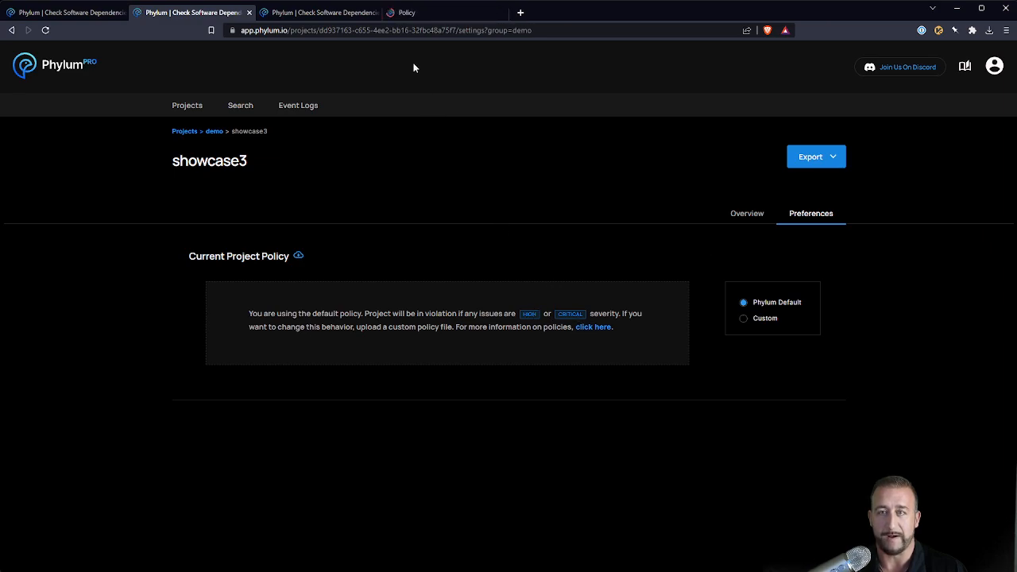
left_click(437, 14)
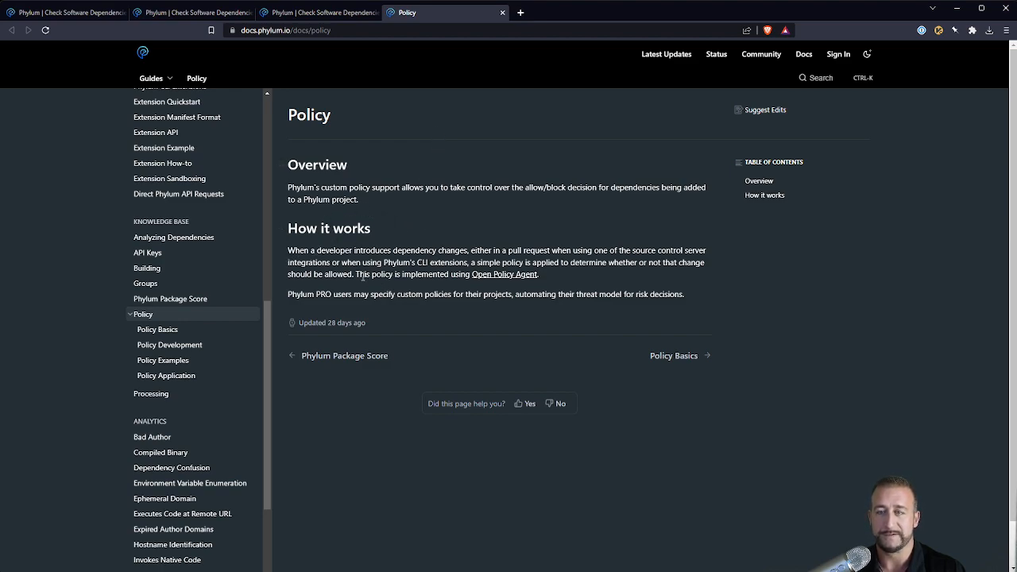
left_click(670, 356)
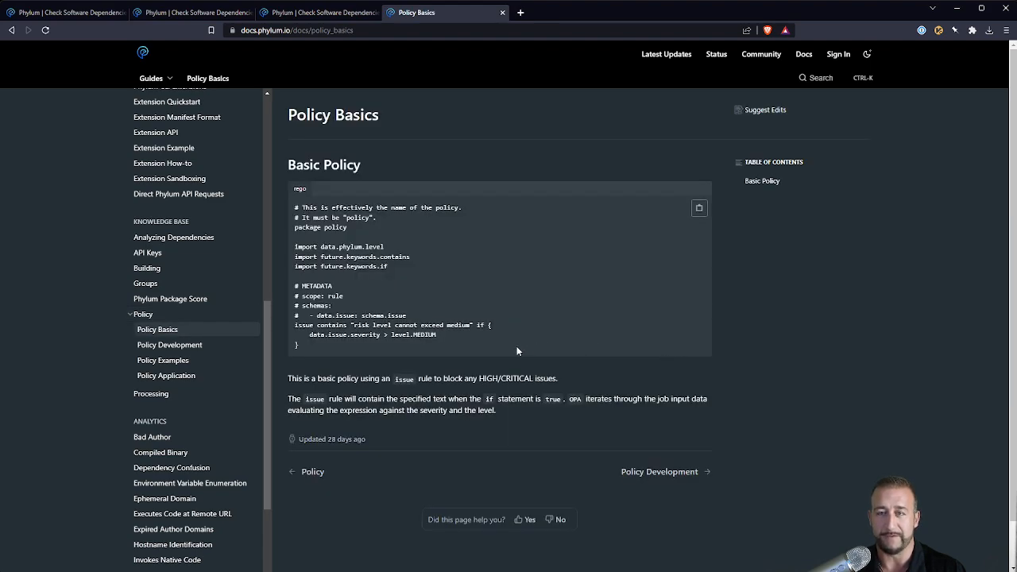
Step: Return to the showcase3 project's preferences and choose the Custom policy option
left_click(321, 12)
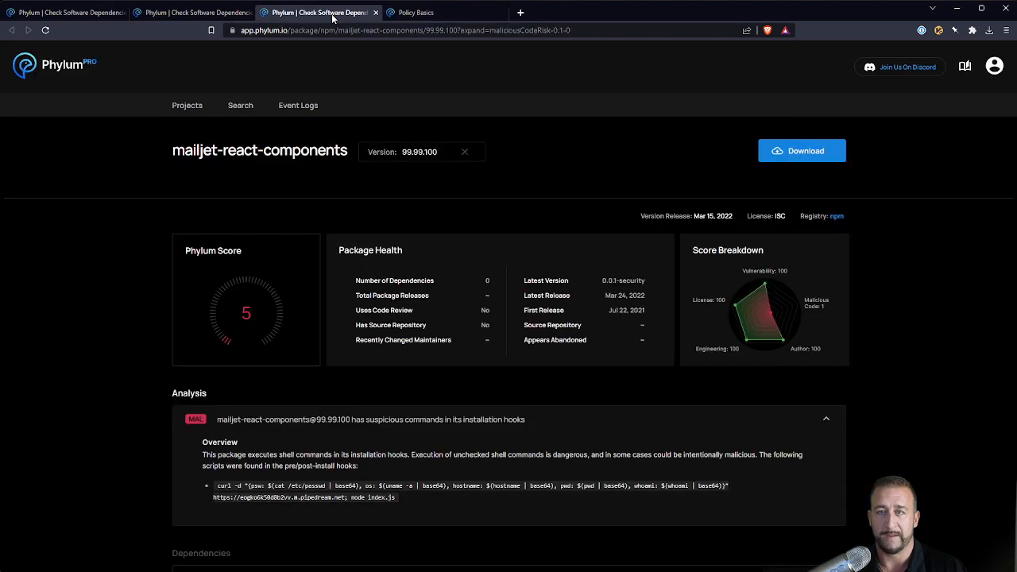
left_click(199, 12)
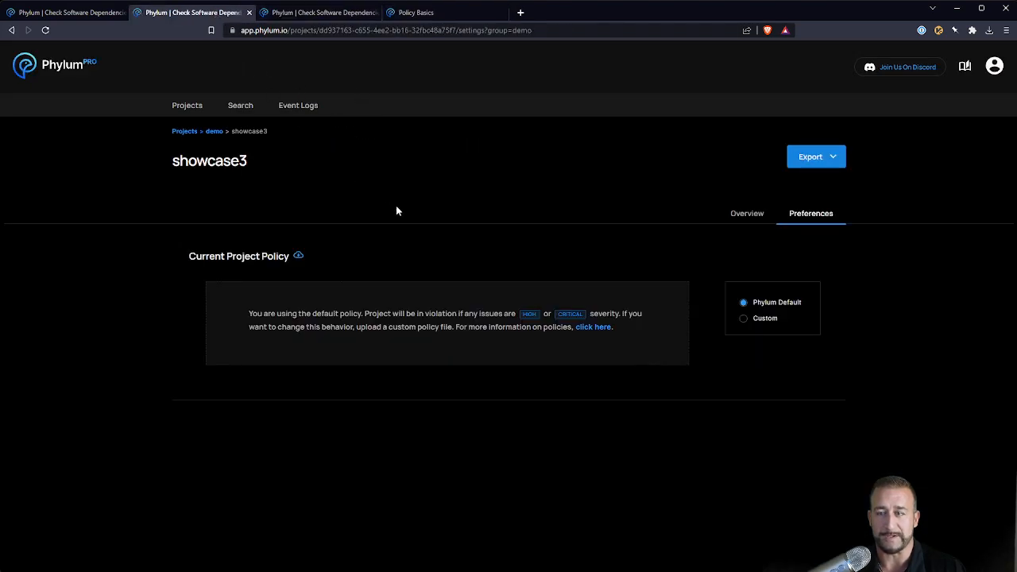
left_click(747, 321)
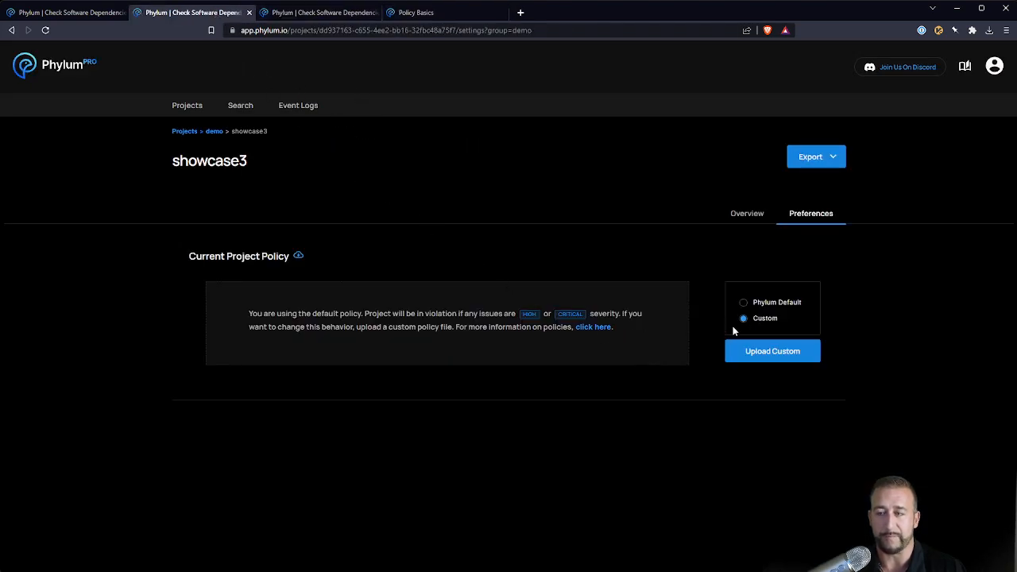